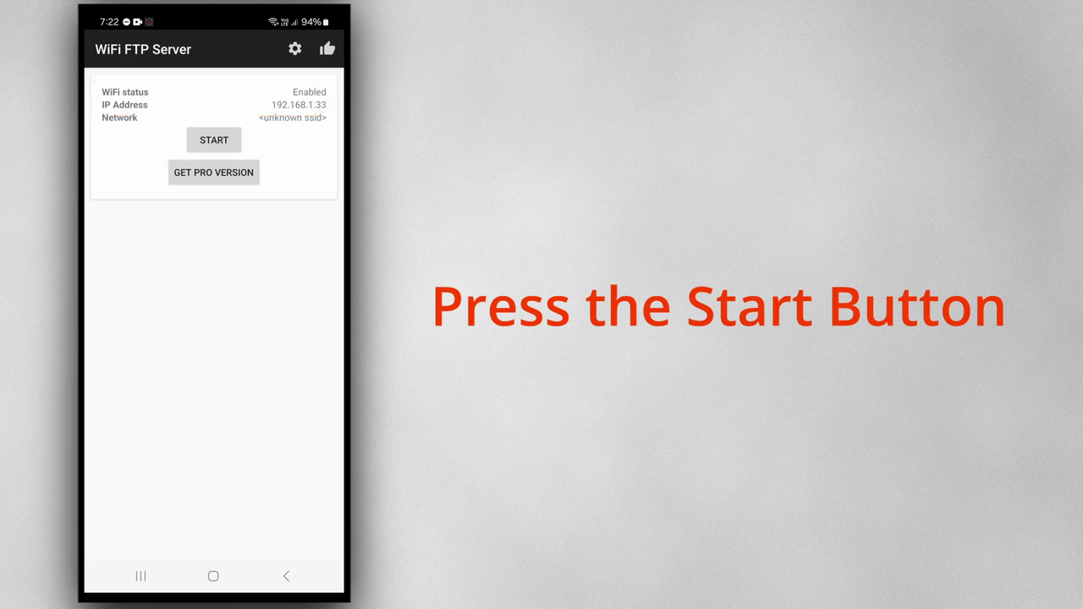
Start the phone's FTP server, search 'filezilla' in Brave, reach the Client download page, then close Brave.
left_click(220, 139)
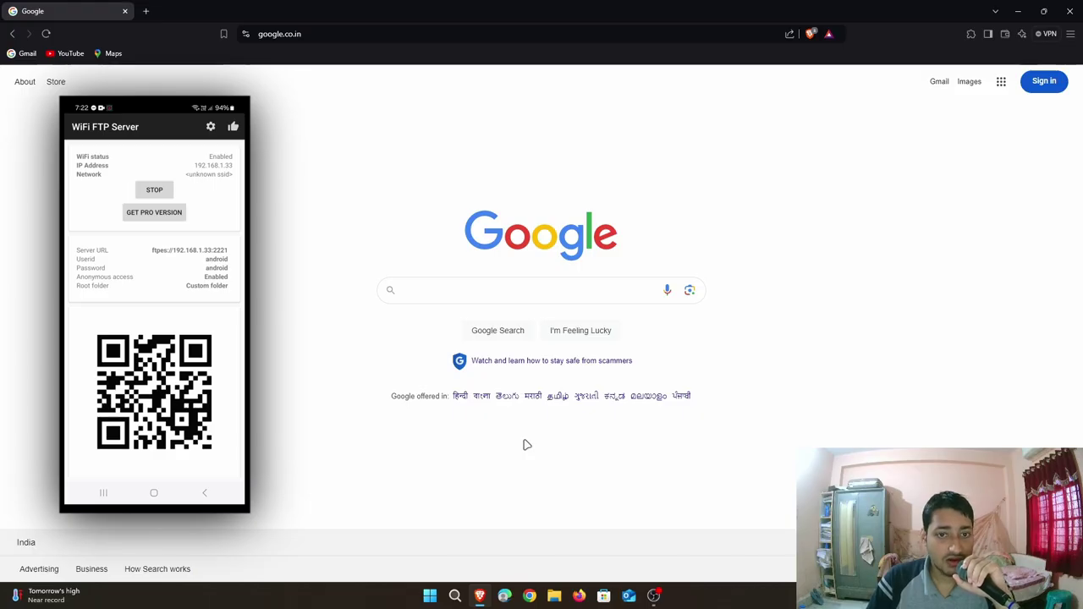
left_click(525, 295)
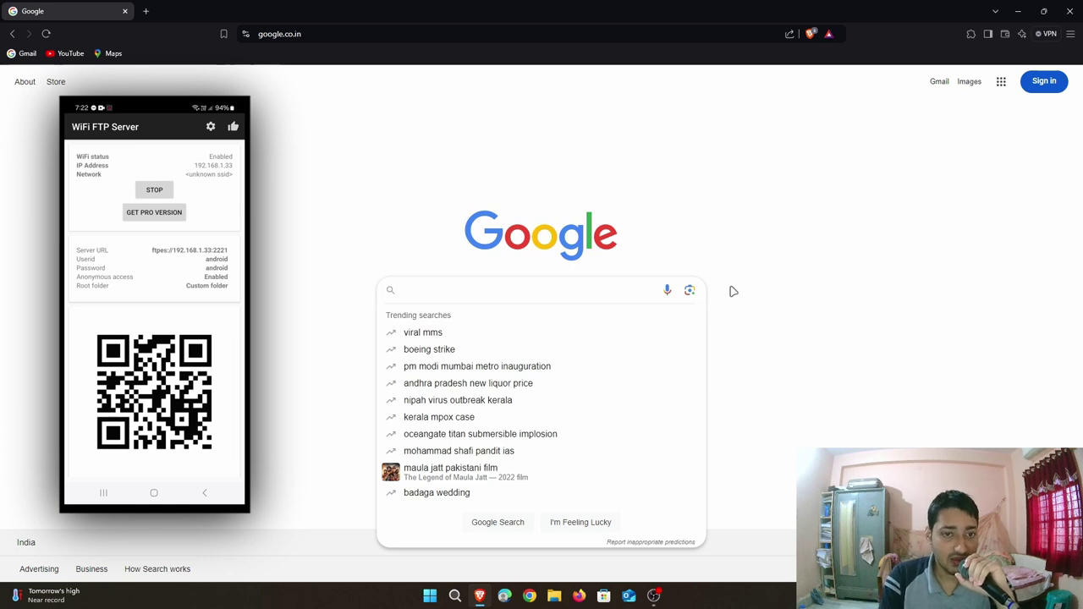
type("filezill")
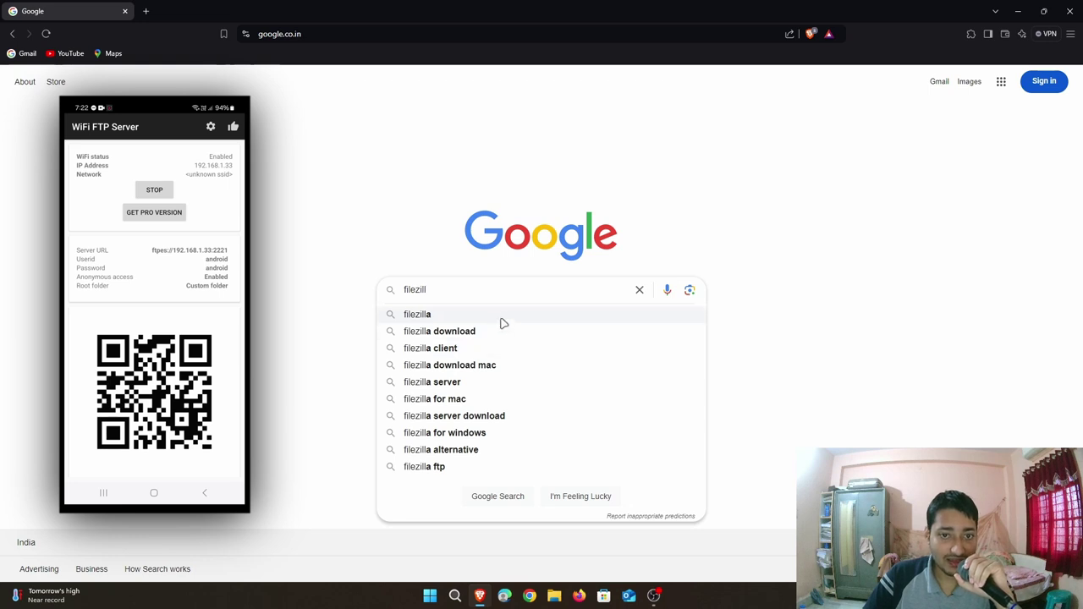
left_click(503, 317)
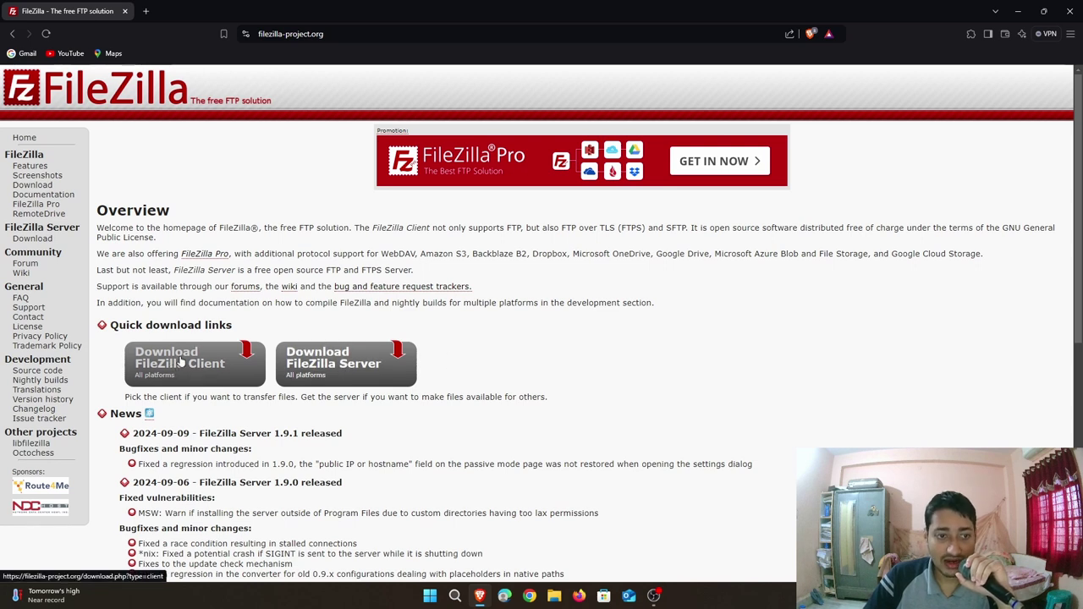
left_click(180, 362)
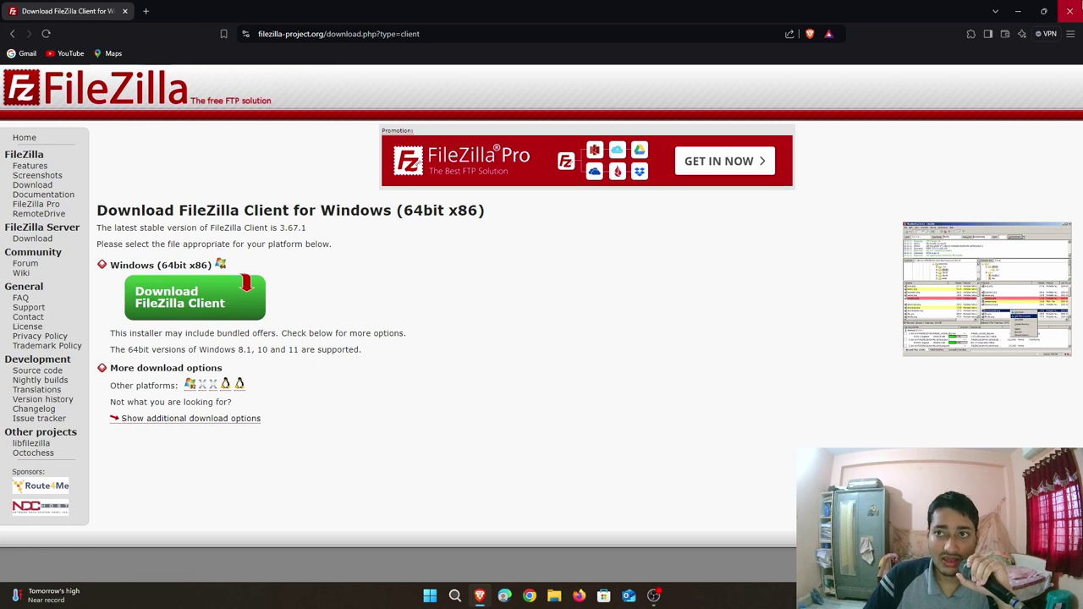
left_click(1070, 11)
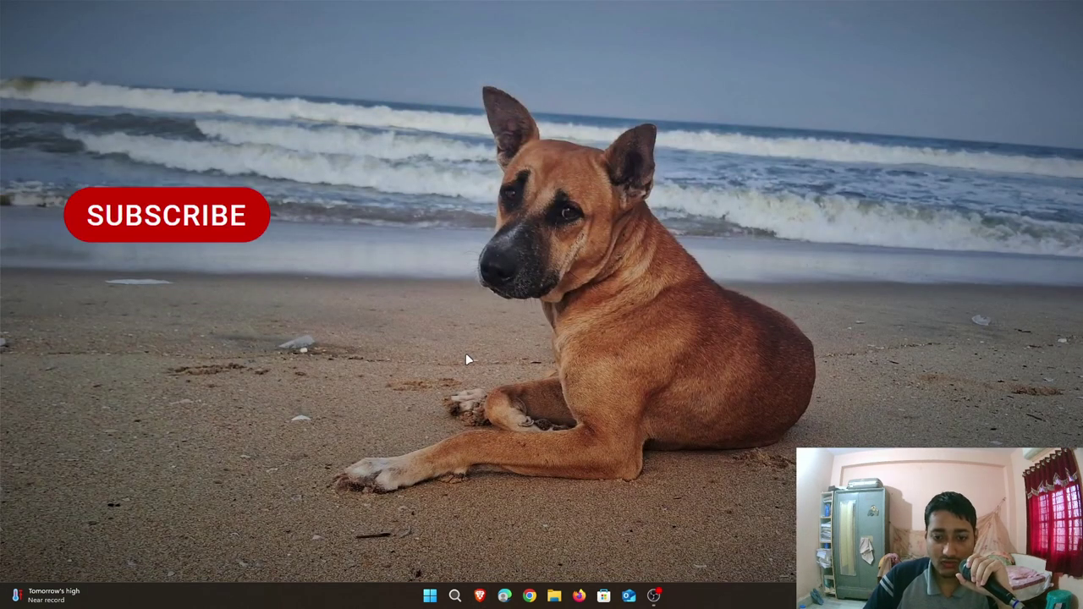
Launch FileZilla from the Start menu search using 'fi'.
key("super")
type("fi")
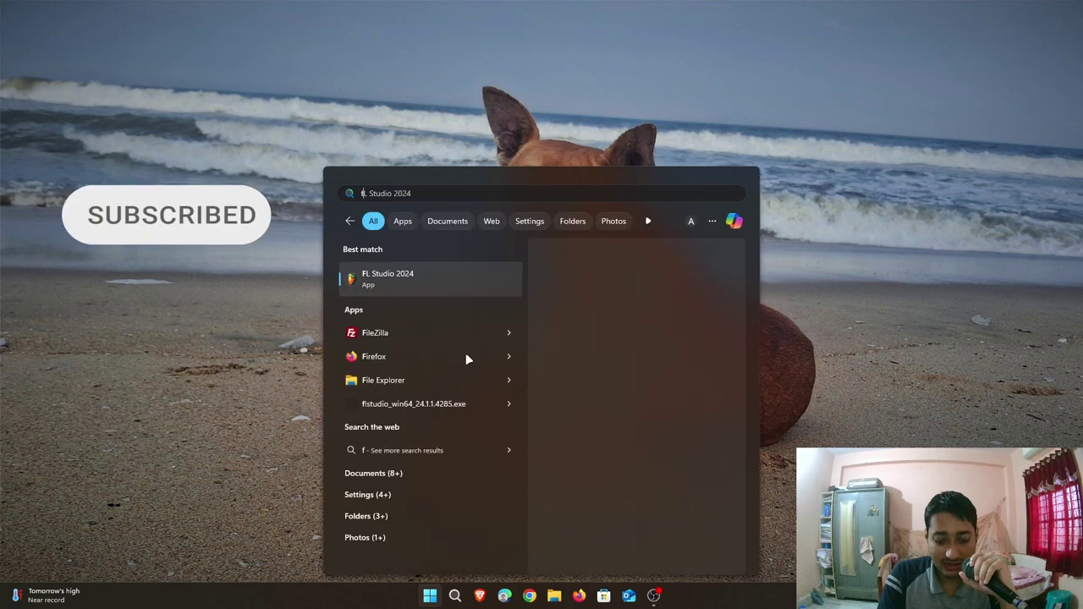
left_click(572, 361)
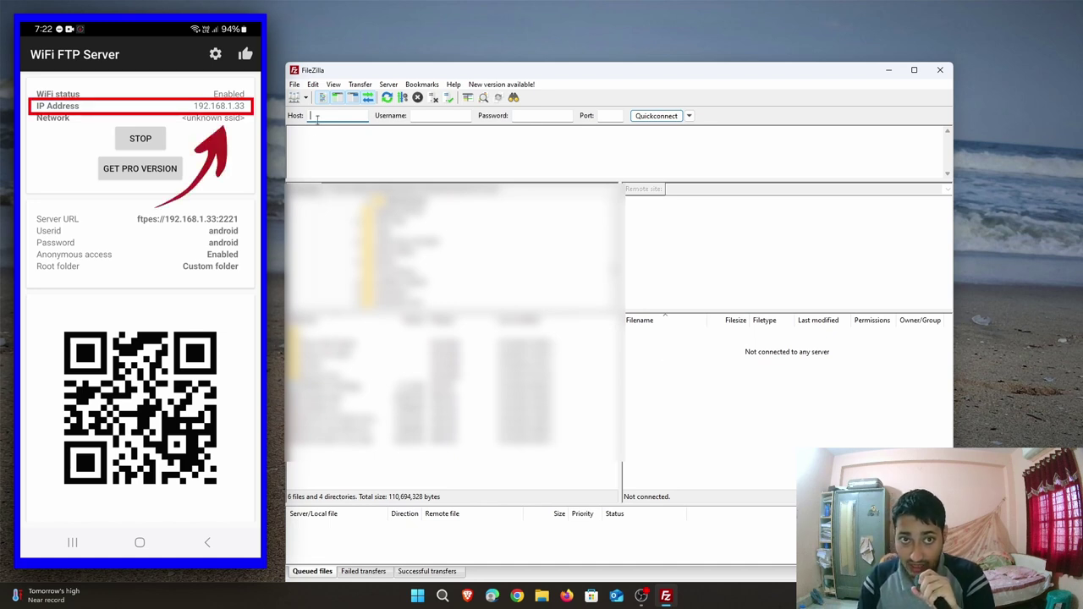
Enter host 192.168.1.33, the server's username and password, and port 2221 in Quickconnect.
type("192.168.1.33")
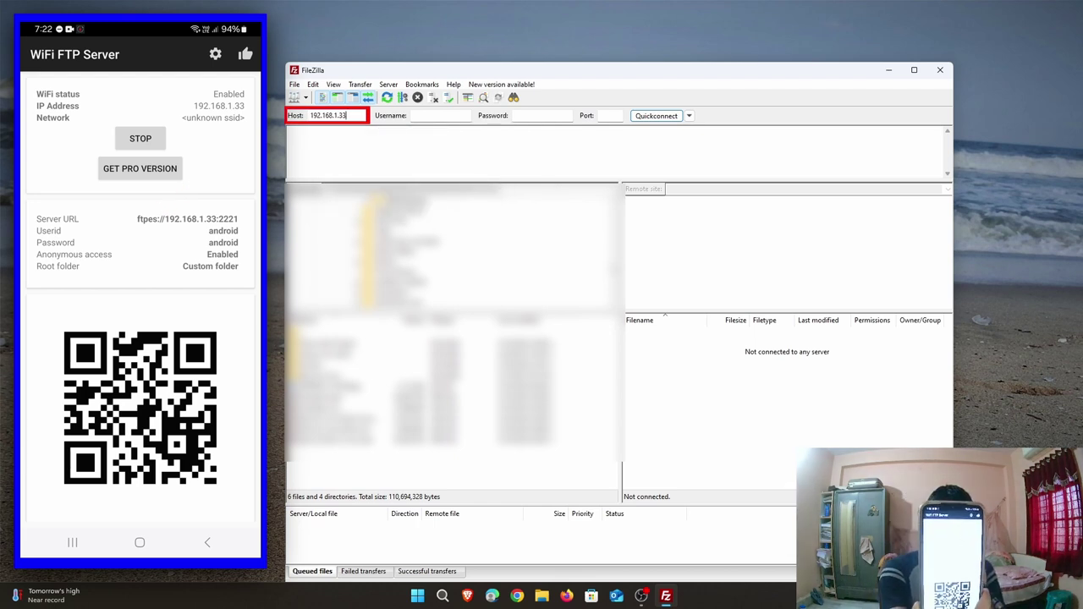
left_click(437, 117)
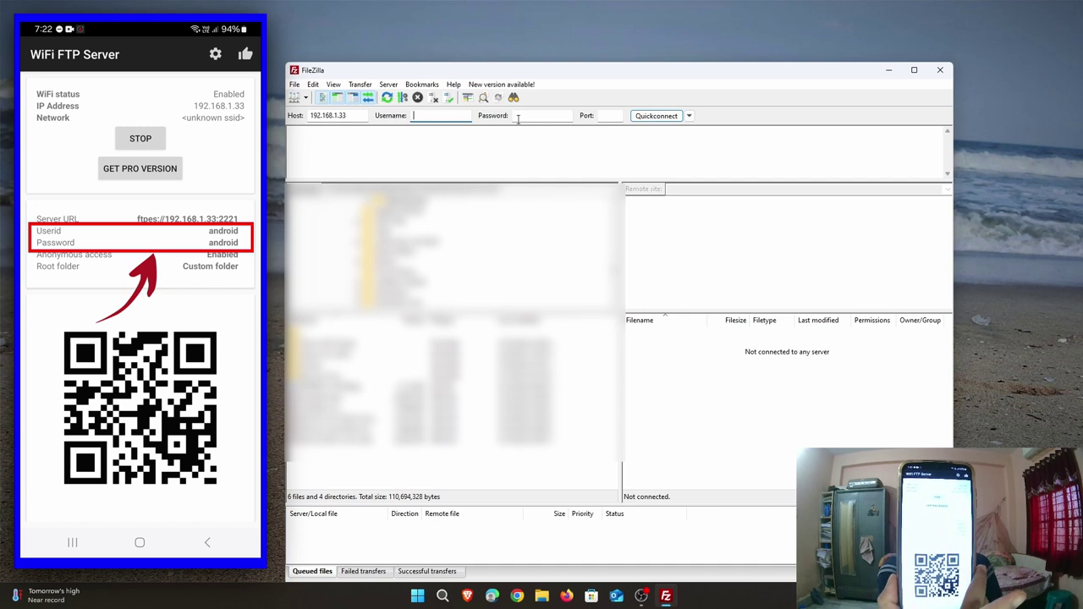
type("android")
key("Tab")
type("android")
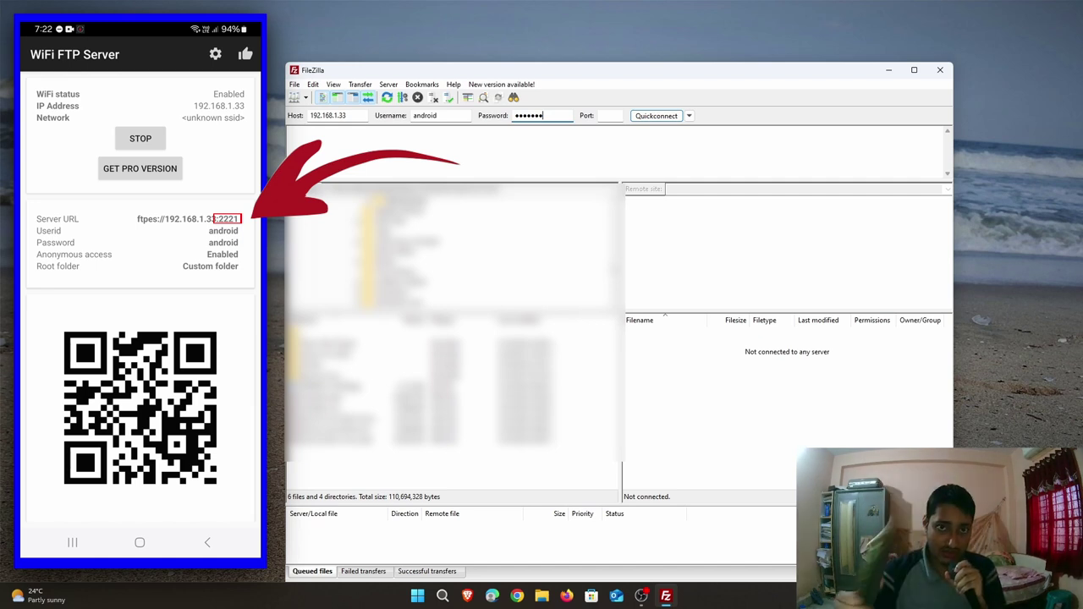
left_click(606, 117)
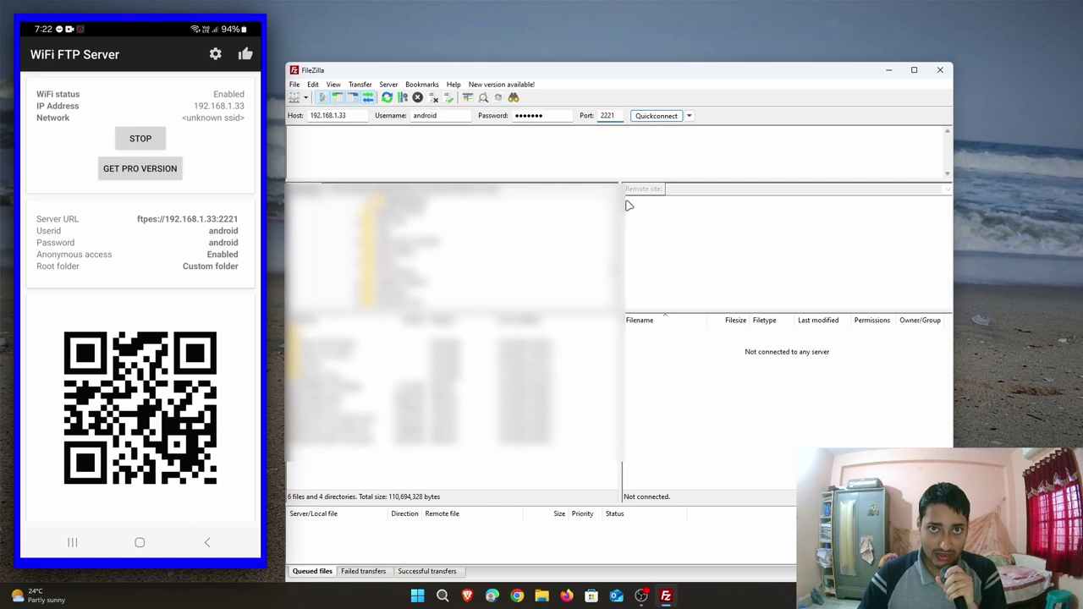
Quickconnect to the phone server, accepting its unknown certificate and the insecure FTP data warning.
left_click(643, 119)
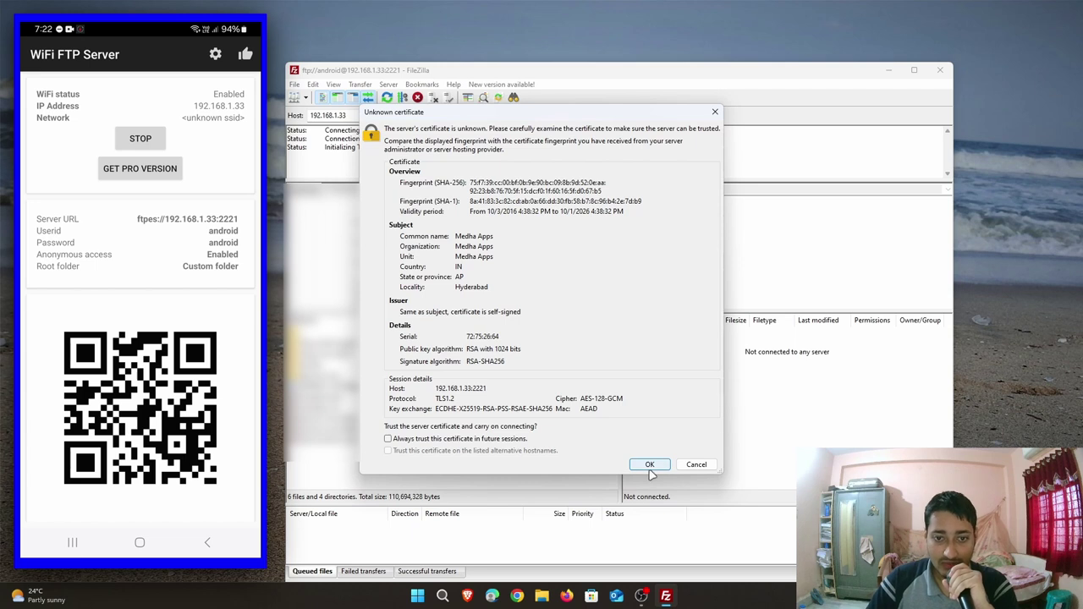
left_click(648, 464)
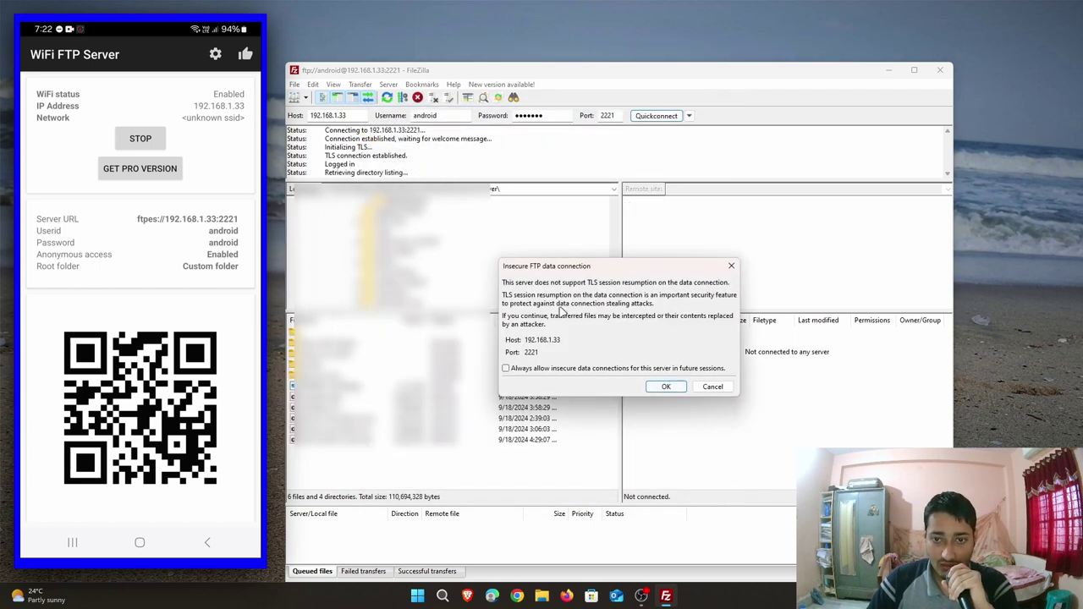
left_click(664, 387)
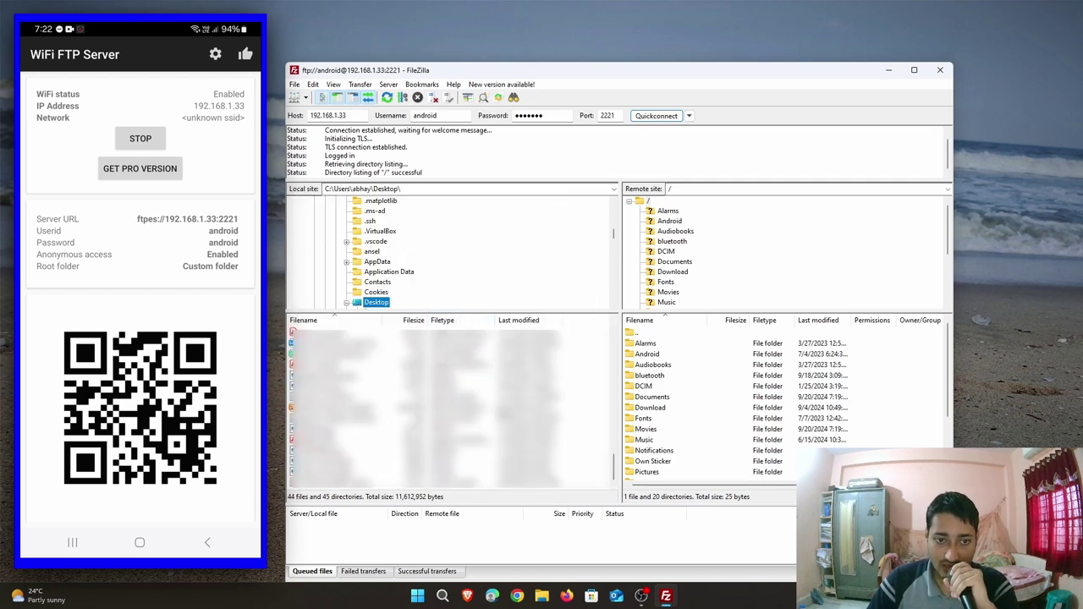
Open the Desktop temp folder in FileZilla's local pane.
scroll(453, 406, "up", 5)
scroll(453, 407, "up", 3)
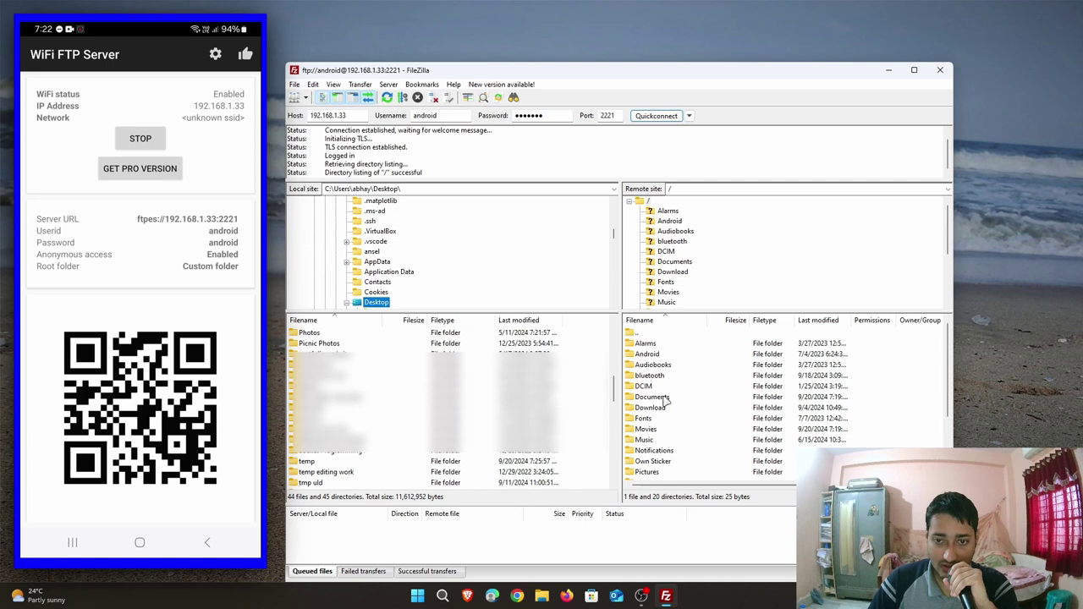
scroll(696, 415, "down", 3)
scroll(696, 420, "up", 3)
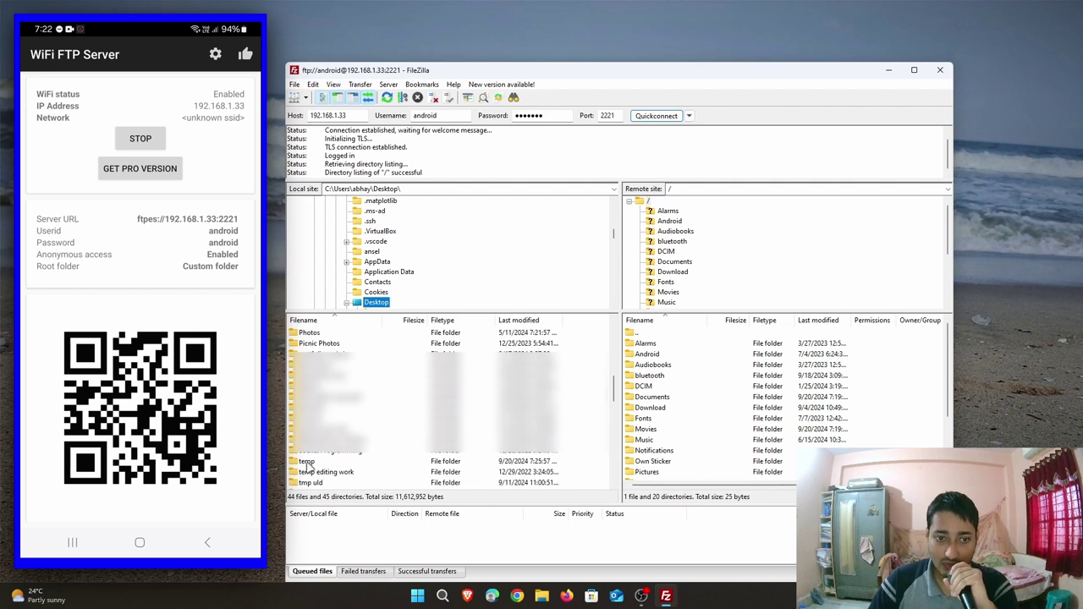
double_click(307, 462)
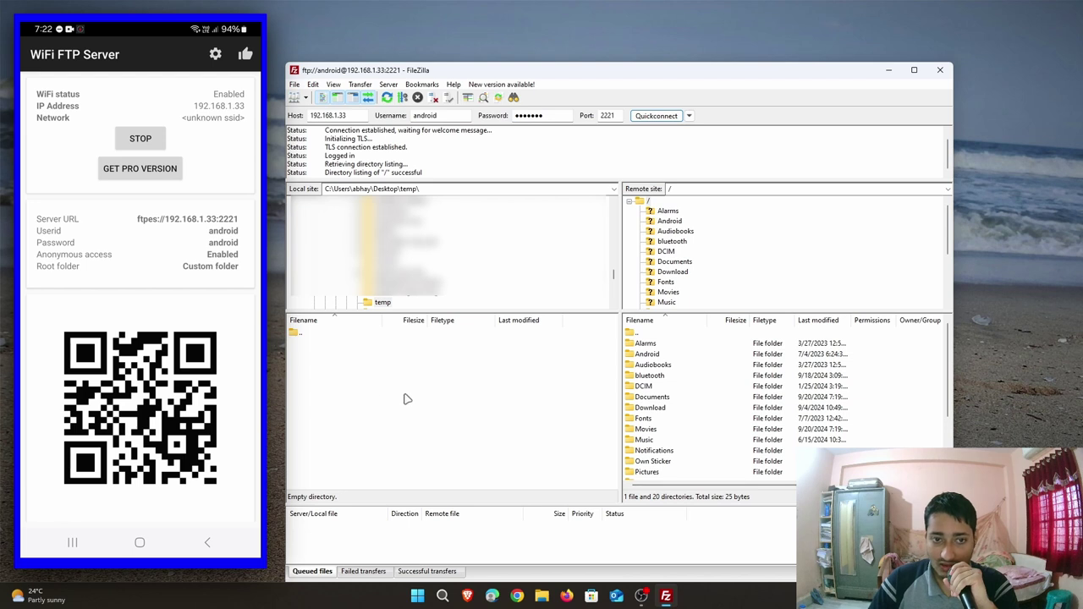
Download 20240909_150127.jpg from /DCIM/Camera and show the Desktop in File Explorer.
double_click(648, 386)
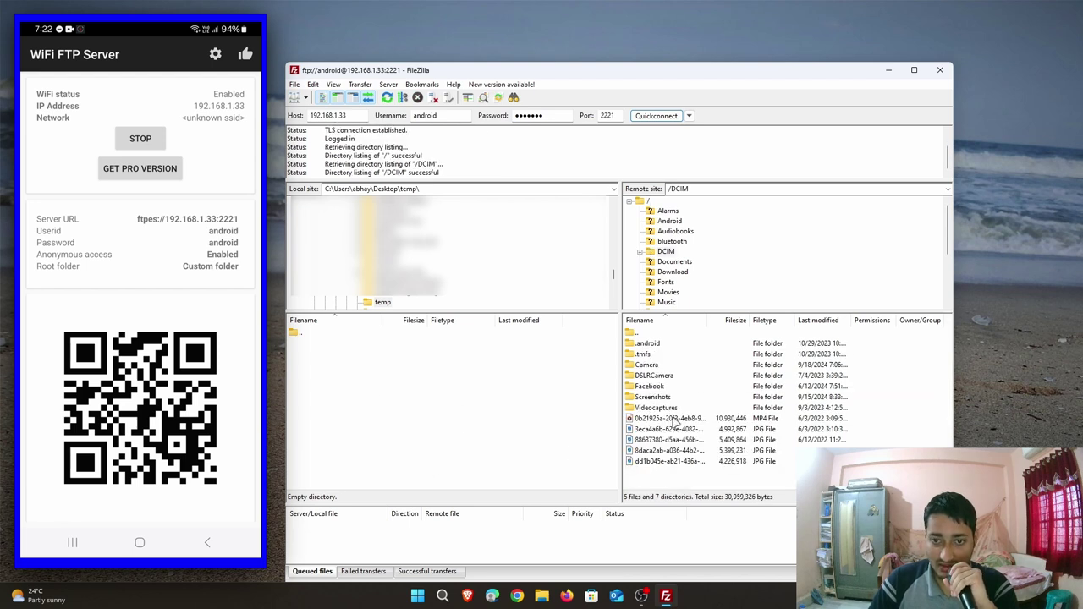
double_click(651, 366)
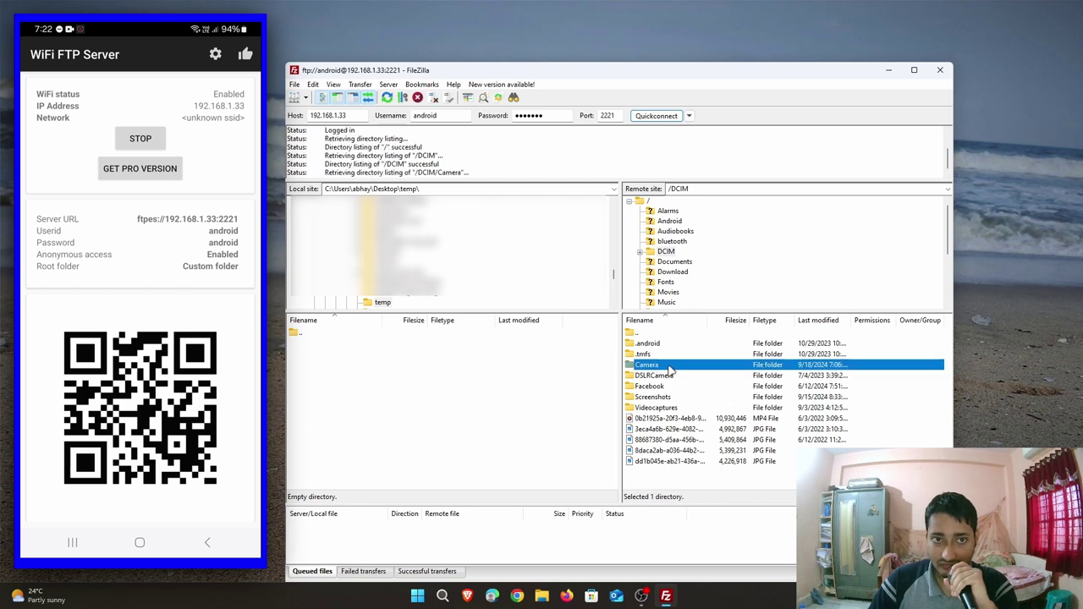
right_click(677, 420)
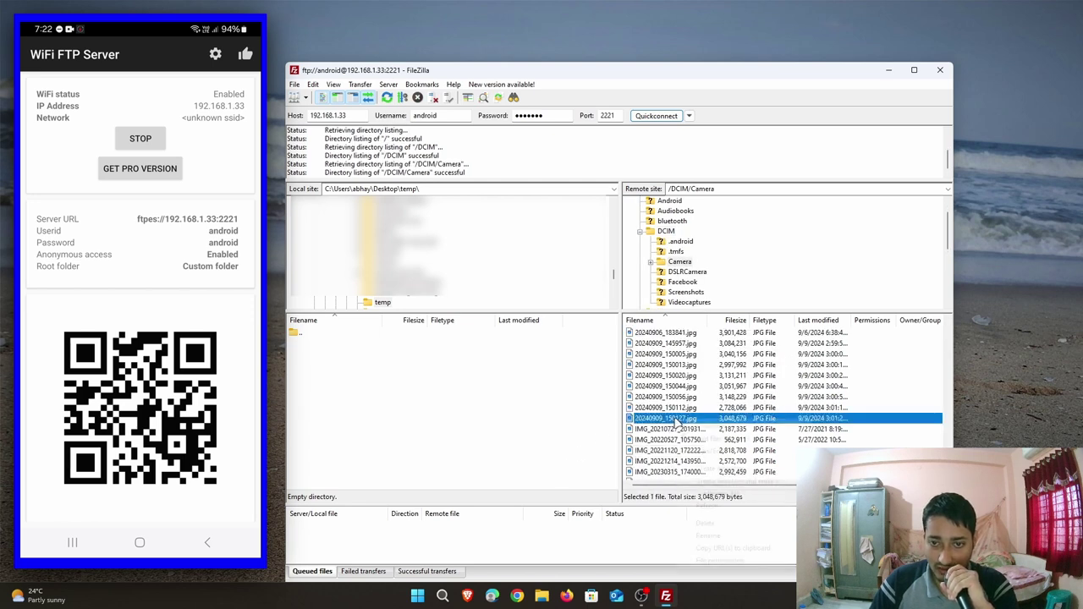
left_click(690, 425)
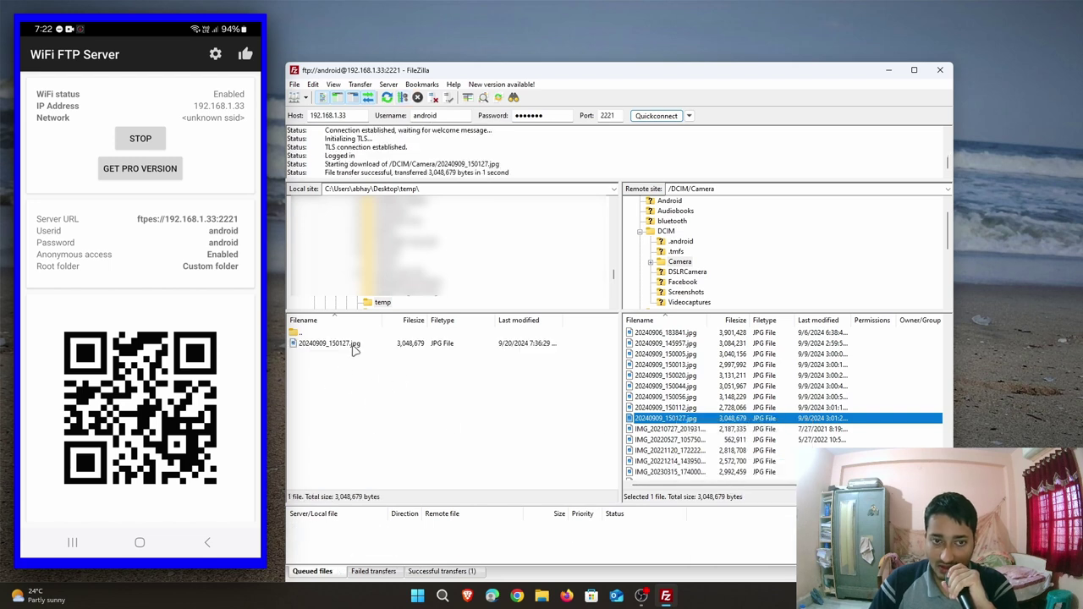
key("super+e")
left_click(475, 263)
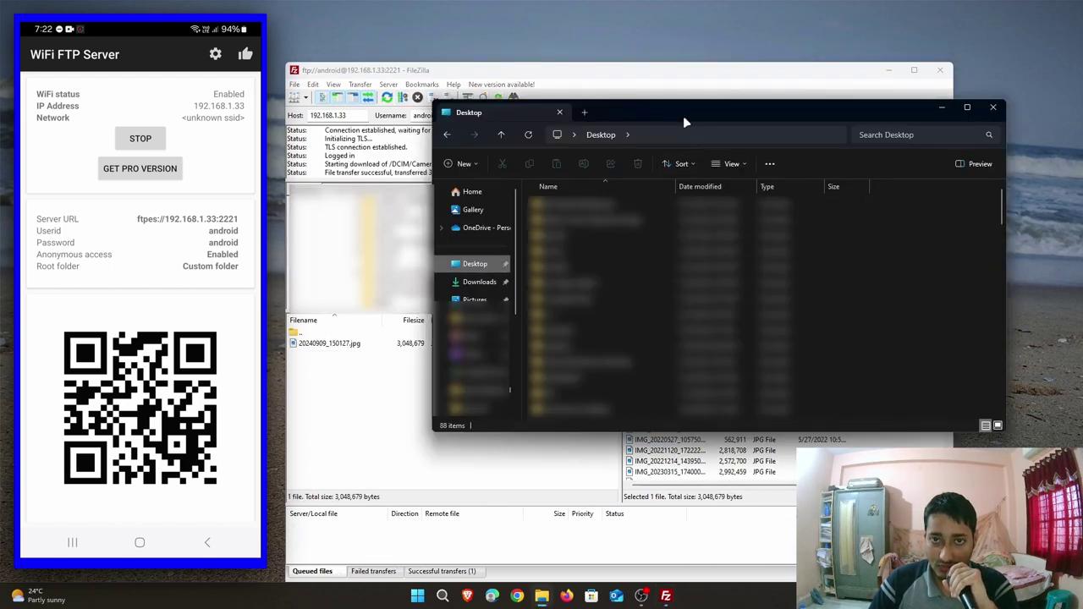
Open the Desktop temp folder and view 20240909_150127.jpg maximized in Photos.
scroll(895, 329, "down", 5)
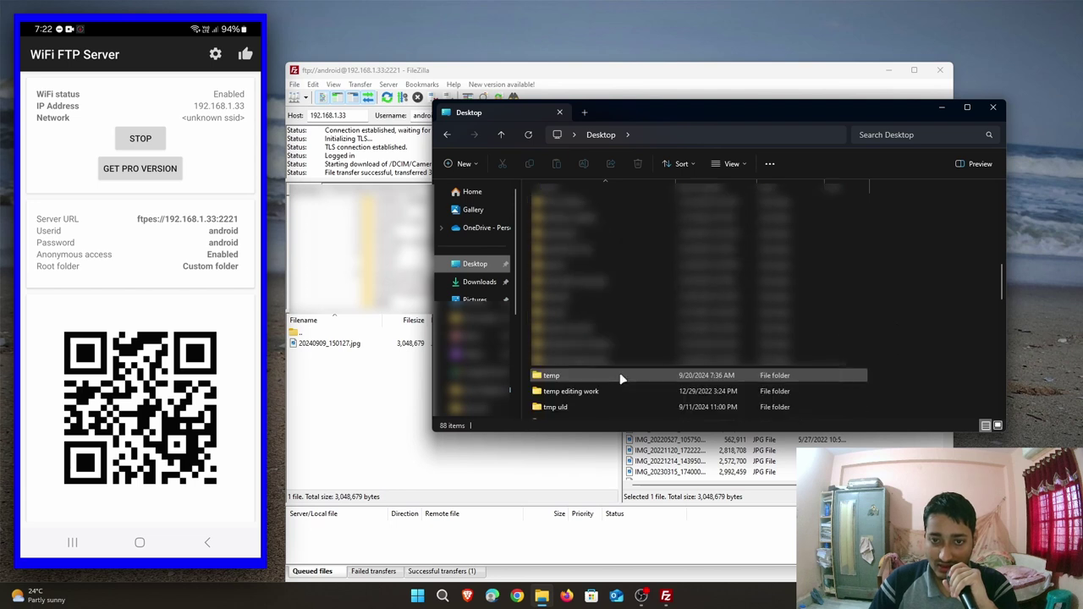
double_click(620, 372)
left_click(558, 216)
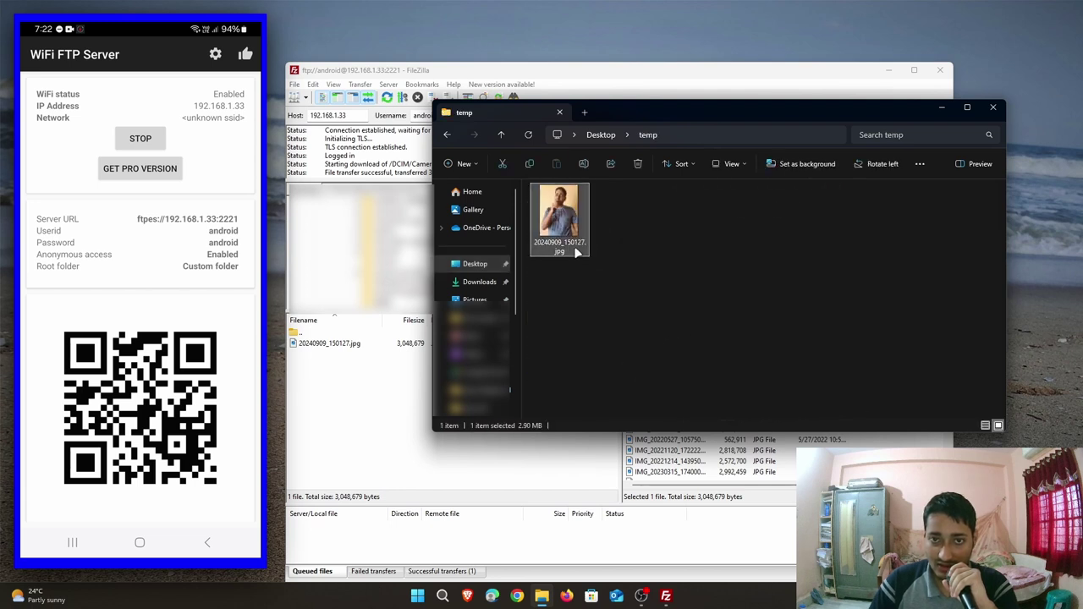
key("Return")
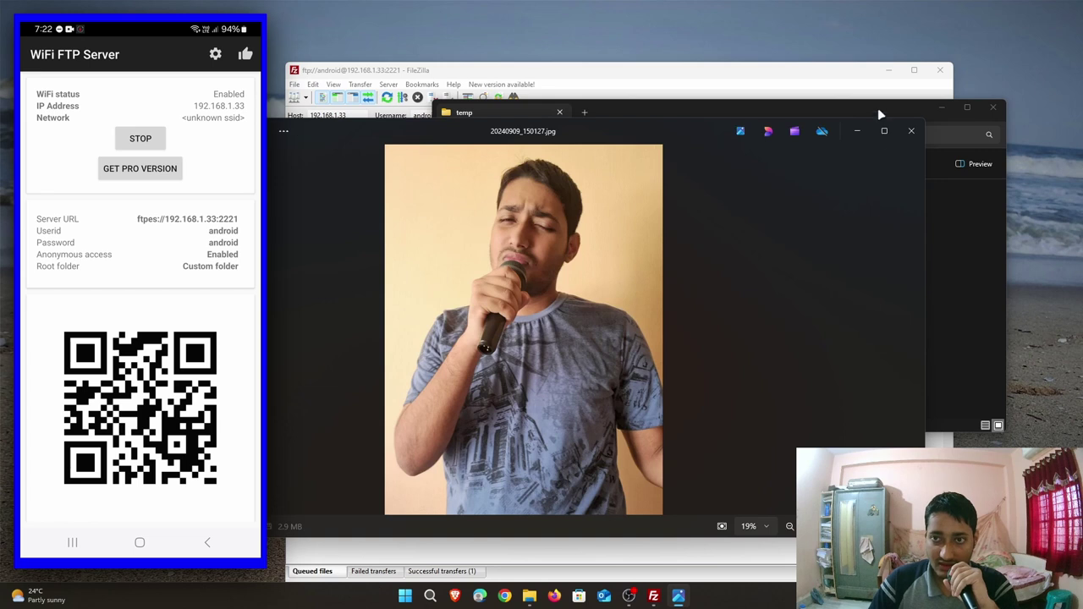
left_click(885, 132)
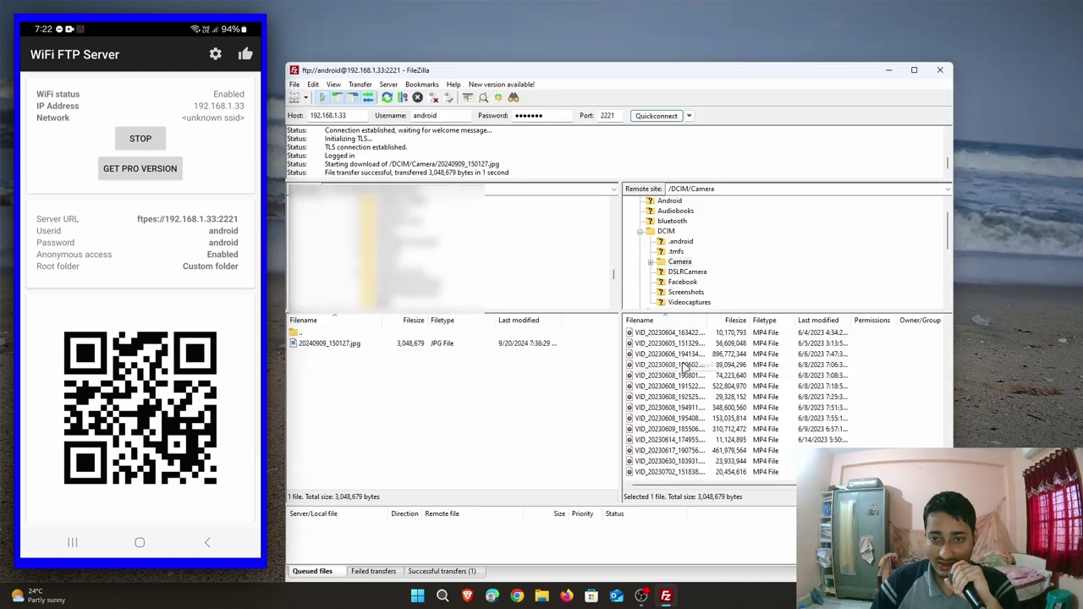
Download VID_20230604_163402.mp4 into temp and open that Desktop folder in File Explorer.
left_click(667, 385)
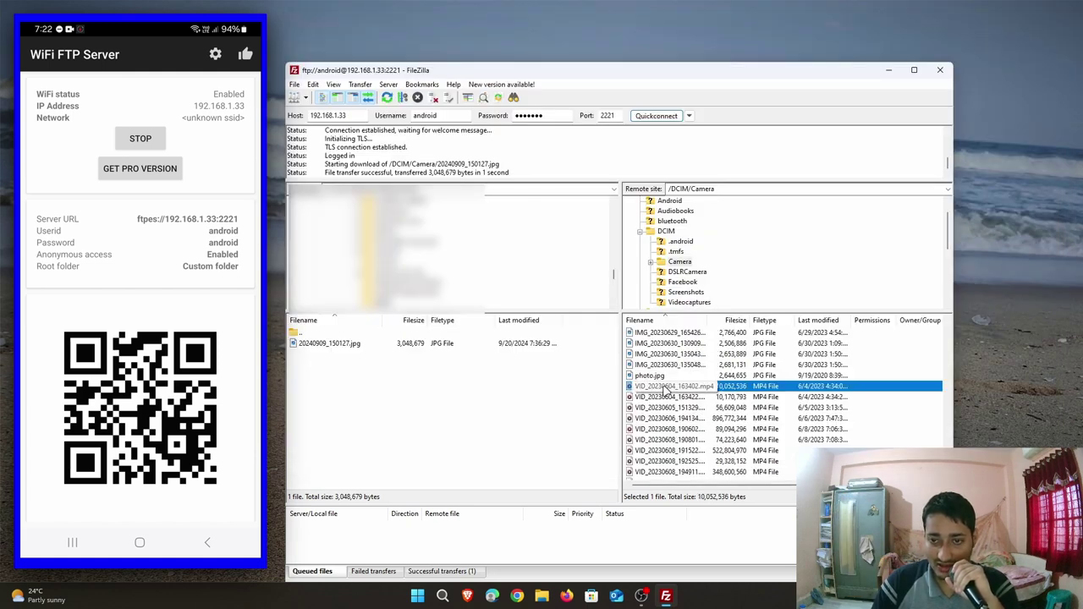
right_click(667, 388)
left_click(689, 392)
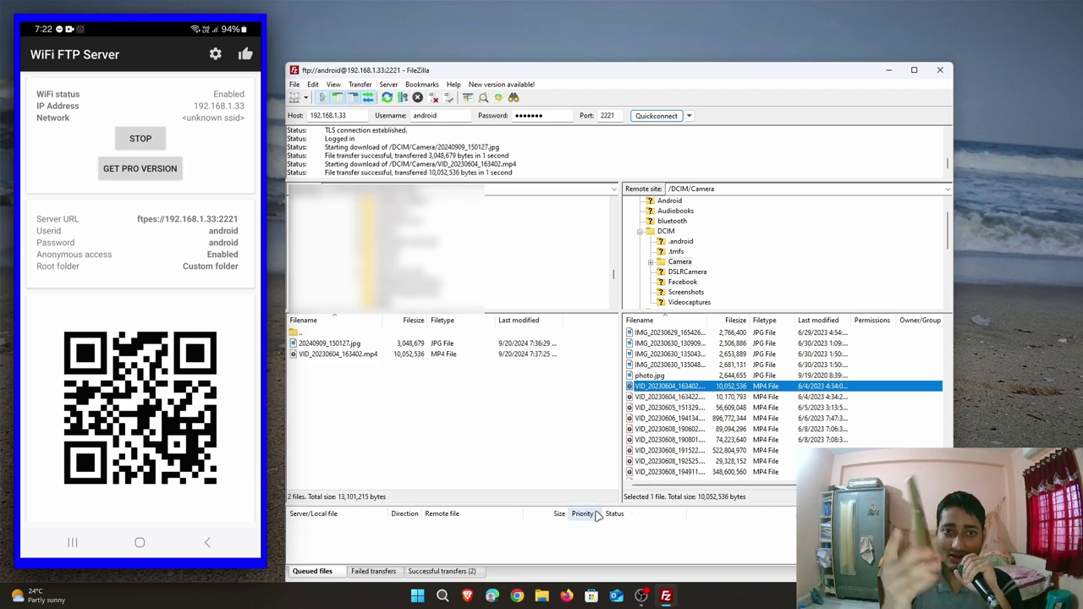
key("super+e")
double_click(457, 429)
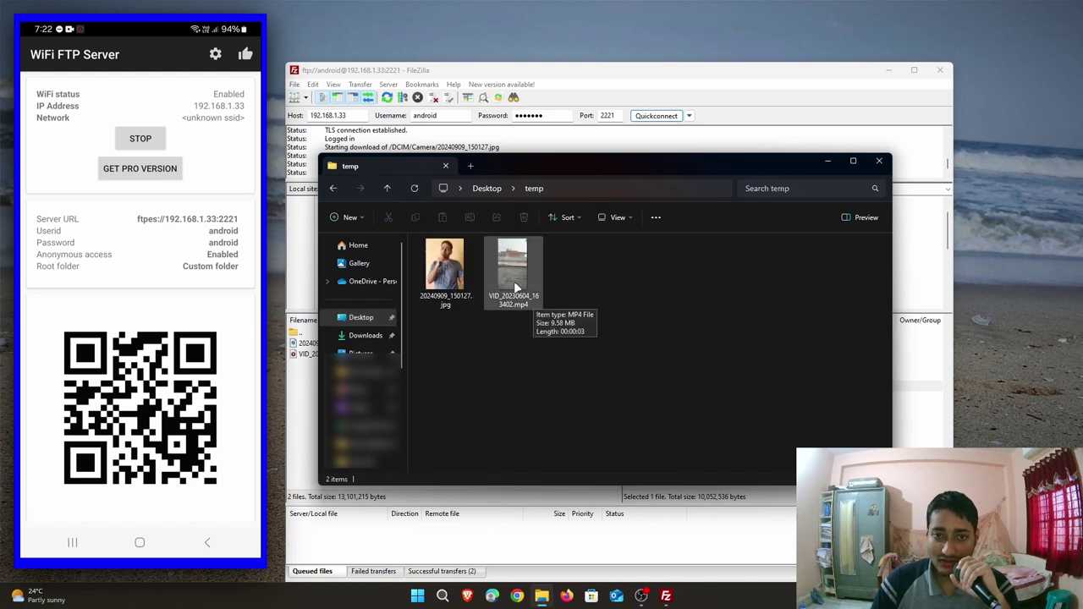
Play VID_20230604_163402.mp4 from the temp folder in Media Player.
double_click(533, 295)
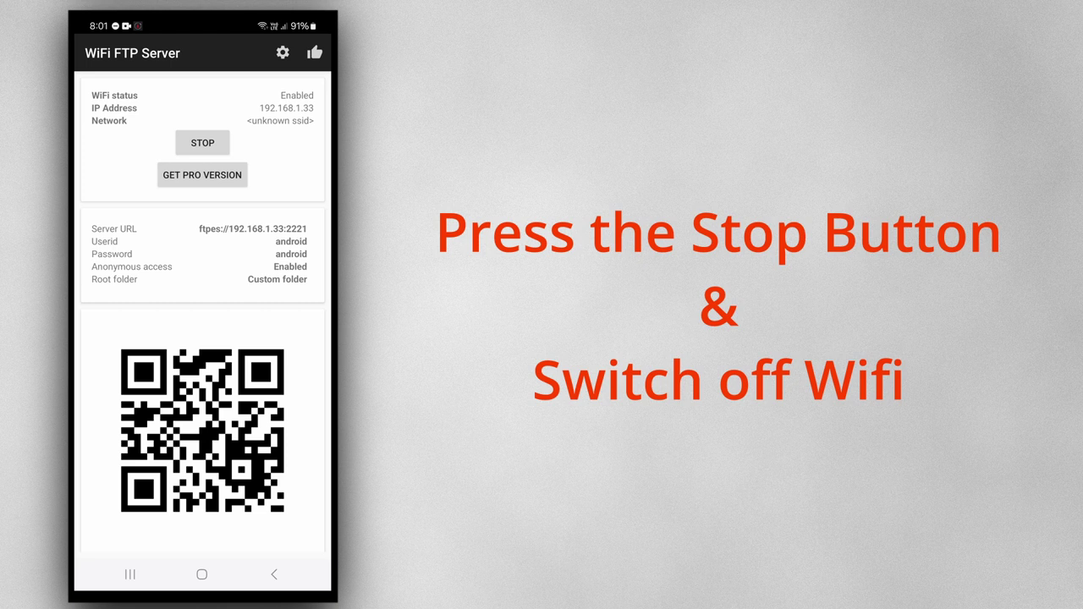
Stop the WiFi FTP Server and turn off the phone's Wi-Fi in quick settings.
left_click(202, 142)
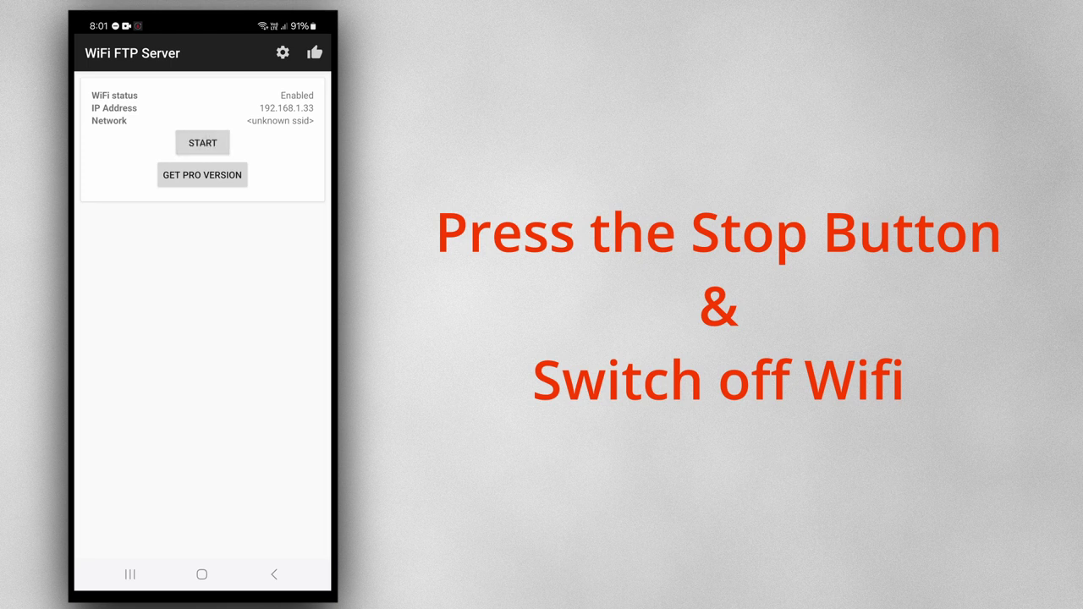
left_click_drag(202, 22, 202, 355)
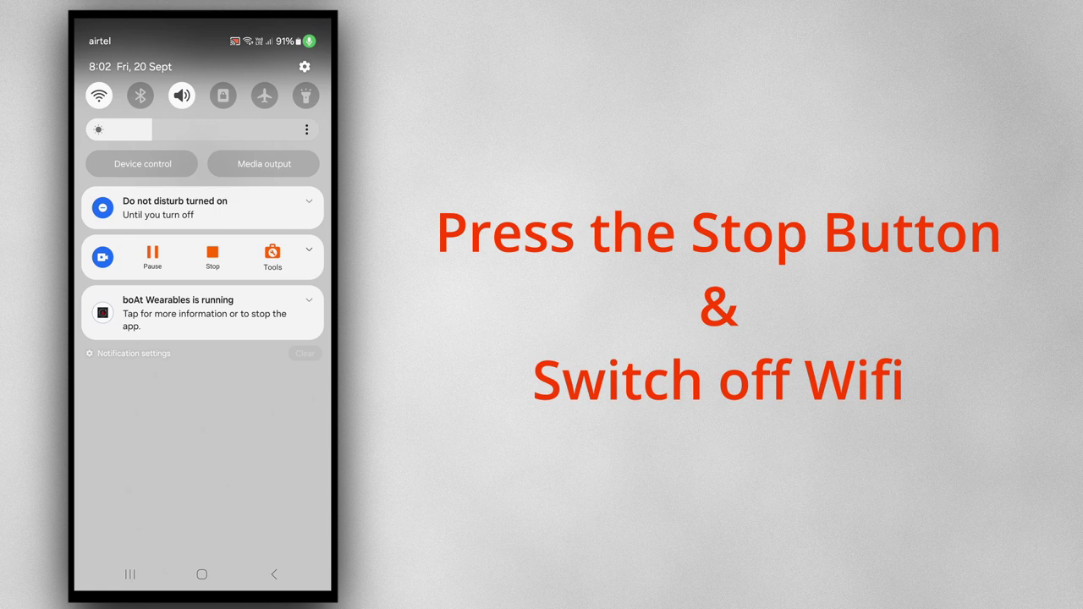
left_click(99, 94)
left_click_drag(202, 423, 202, 127)
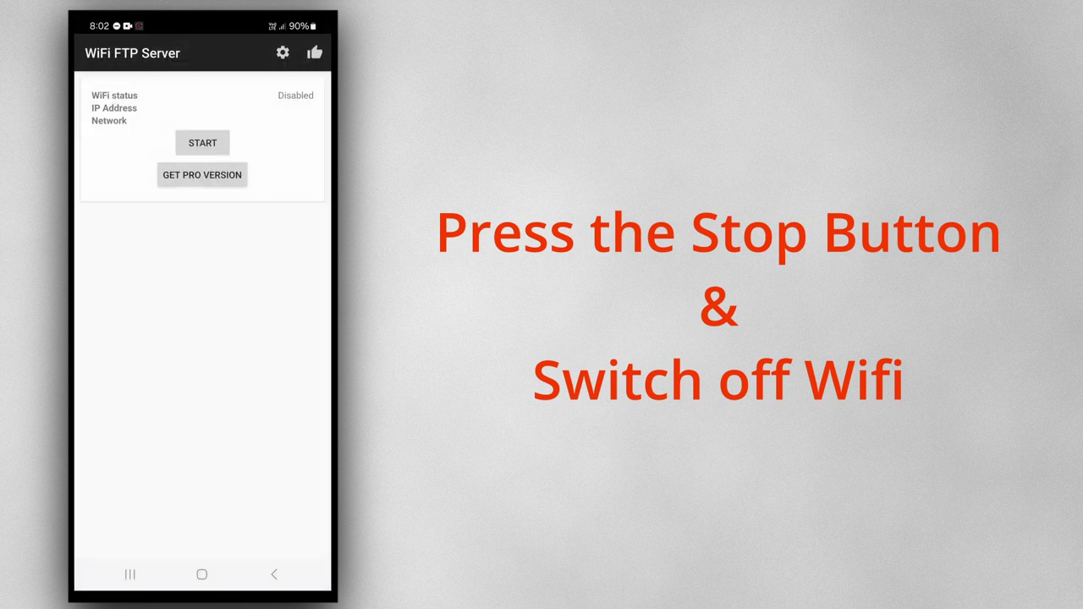